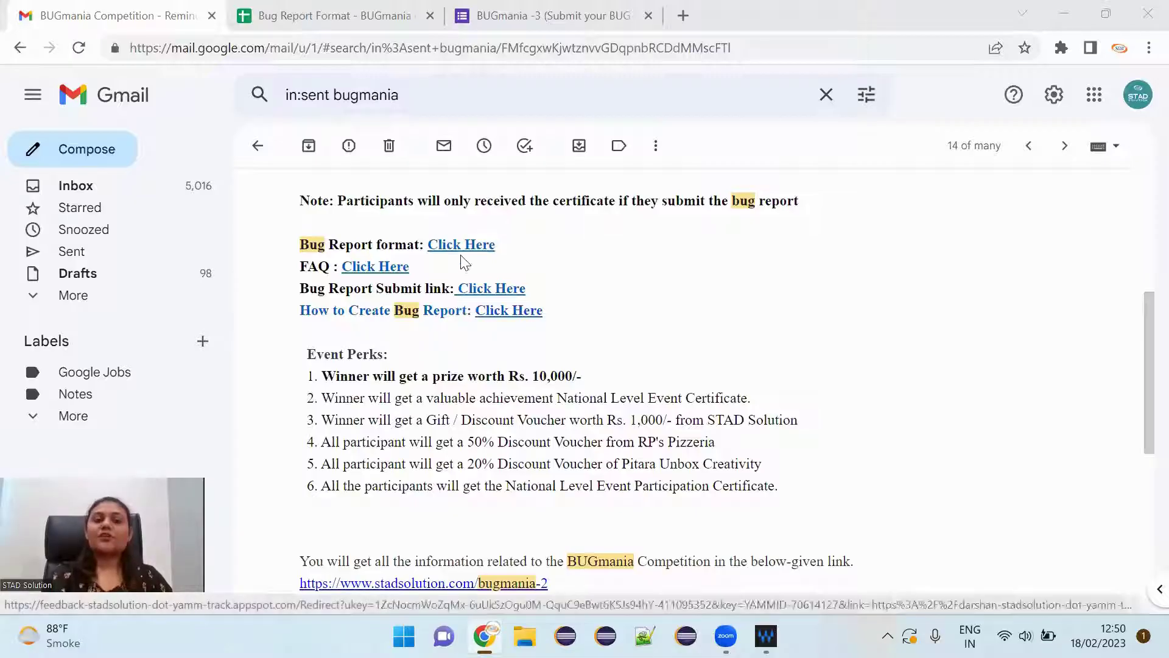
Step: Review the column headings of the Bug Report Format spreadsheet, ending at the first empty Screen Shot cell
left_click(361, 17)
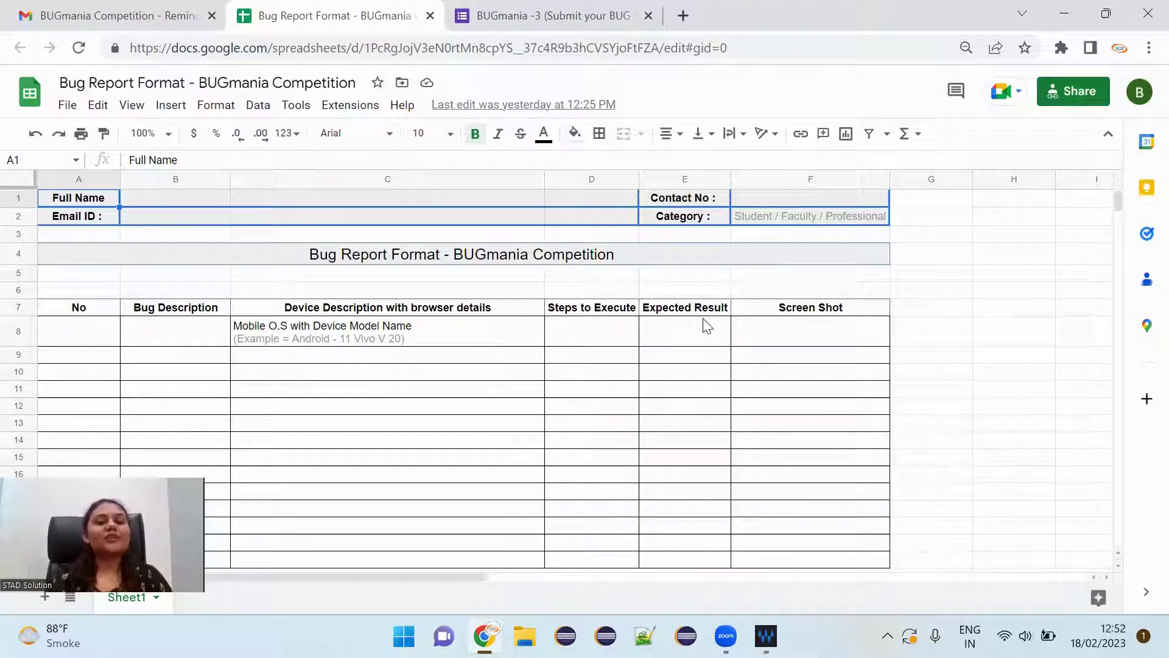
left_click(802, 340)
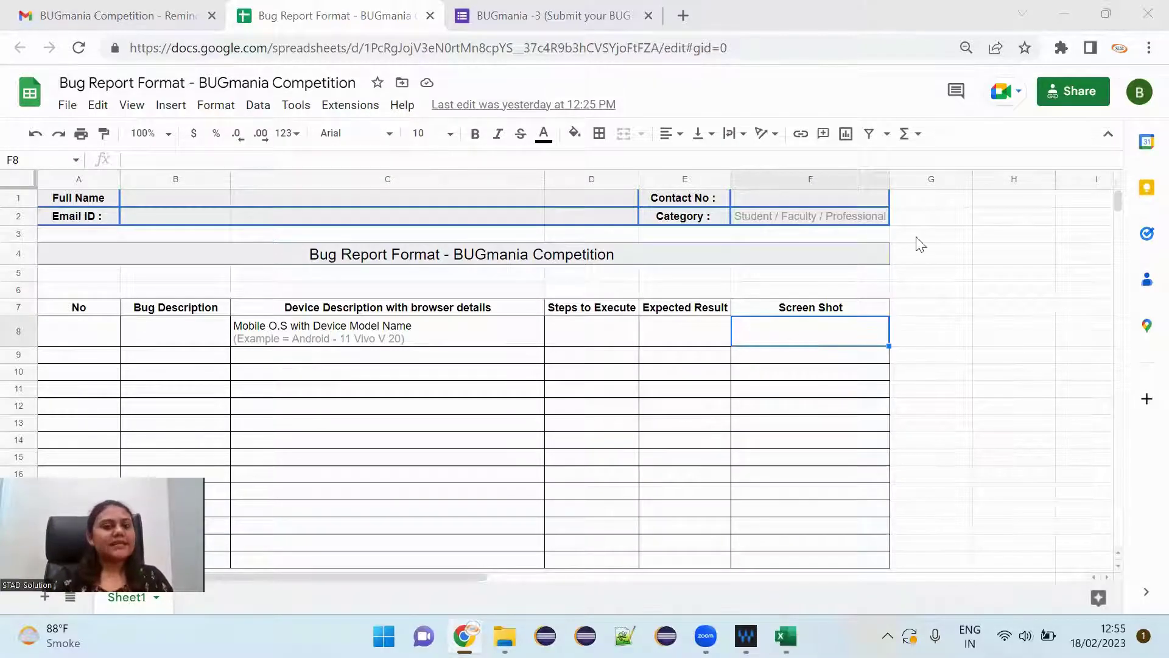
Step: Switch to File Explorer and open the inner kuber folder containing the bug report and screenshot
mouse_move(786, 636)
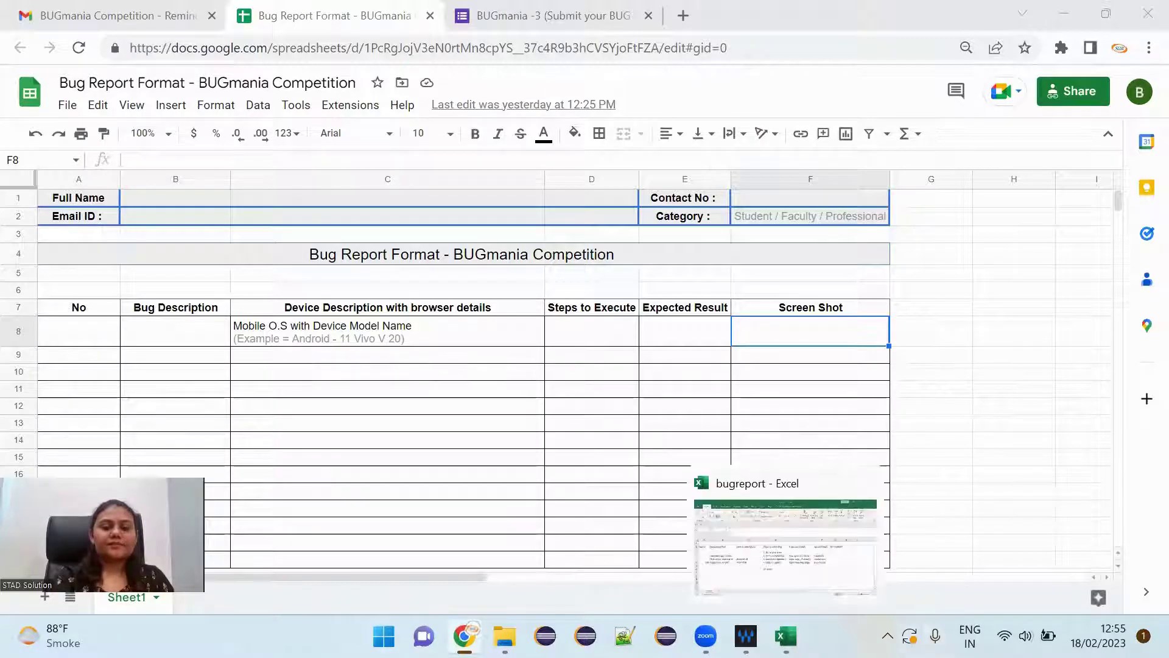
mouse_move(505, 636)
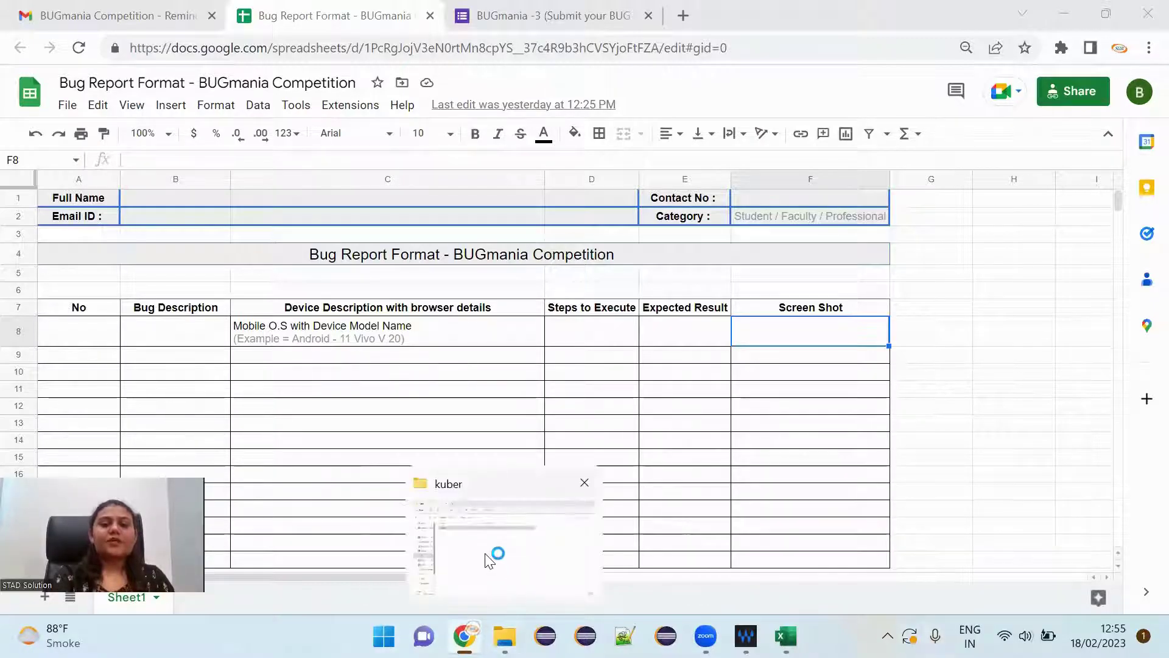
left_click(490, 561)
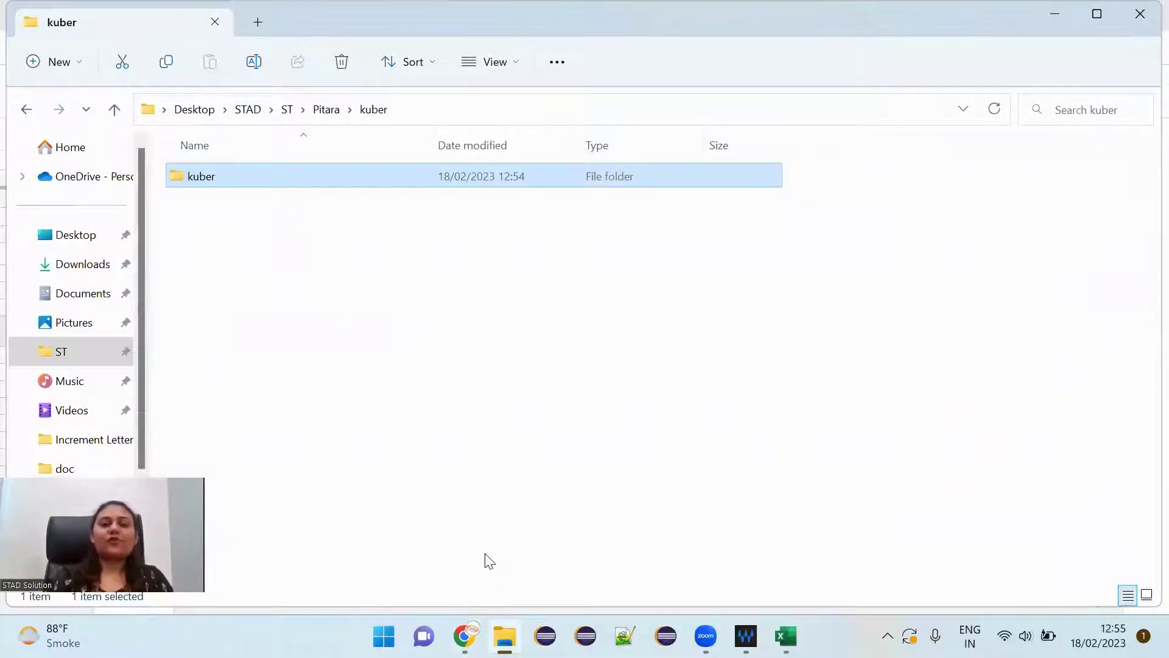
double_click(487, 176)
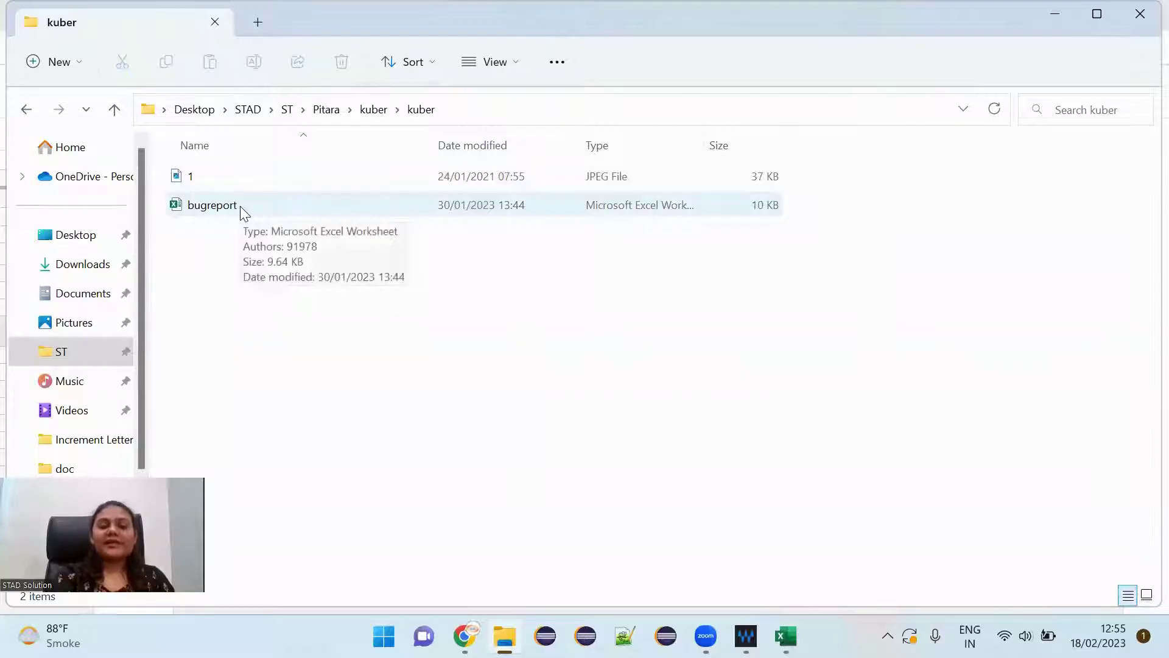
Step: Switch to the bugreport workbook in Excel and change "ota" to "otp" in bug 101's description
left_click(785, 636)
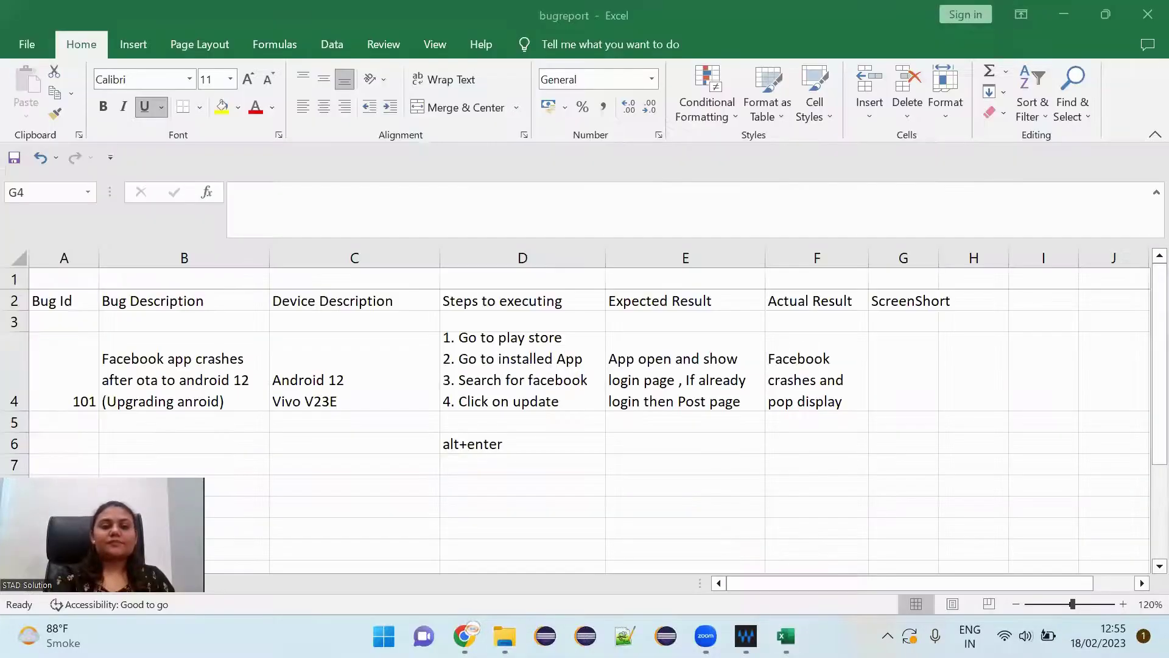
left_click(60, 338)
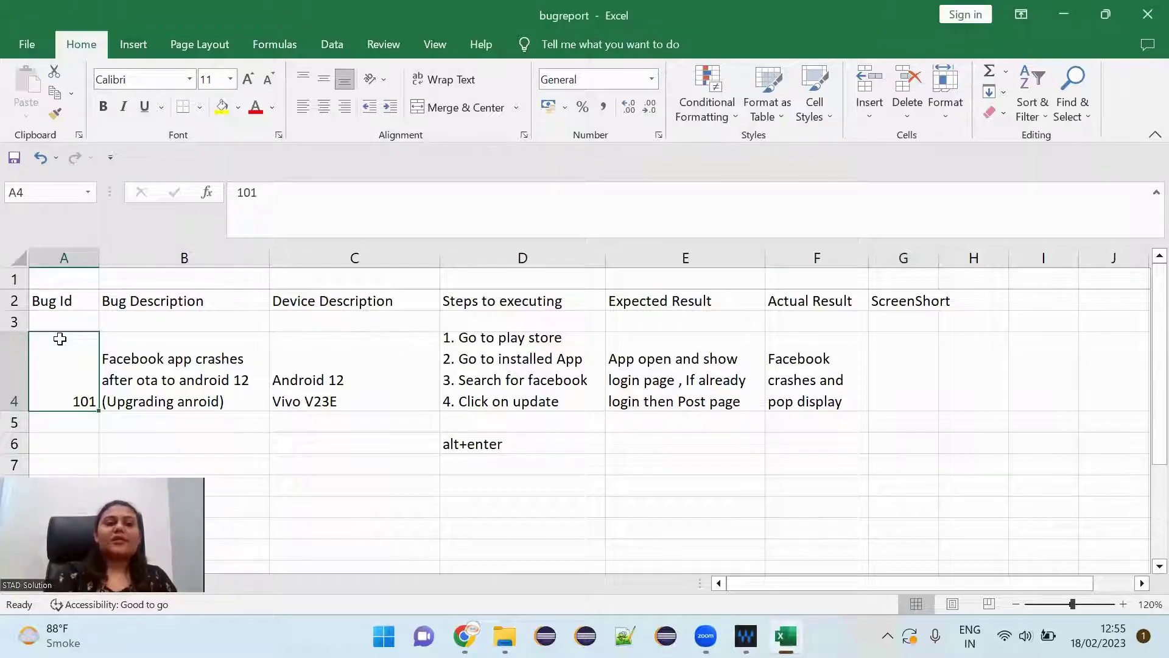
left_click(177, 400)
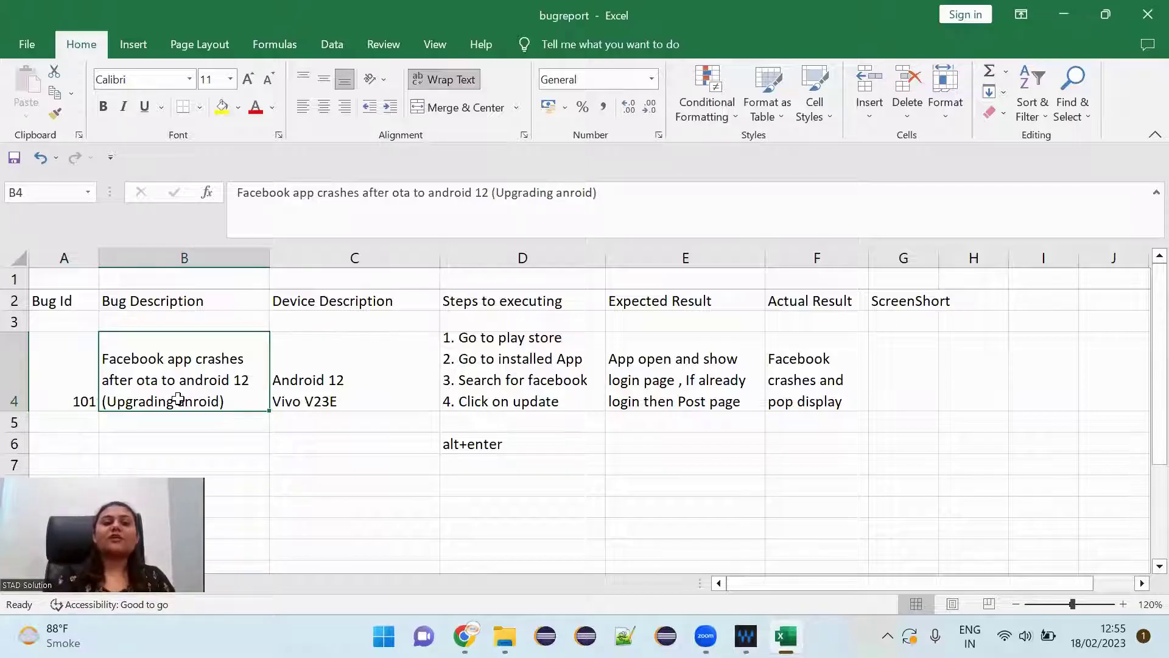
double_click(156, 381)
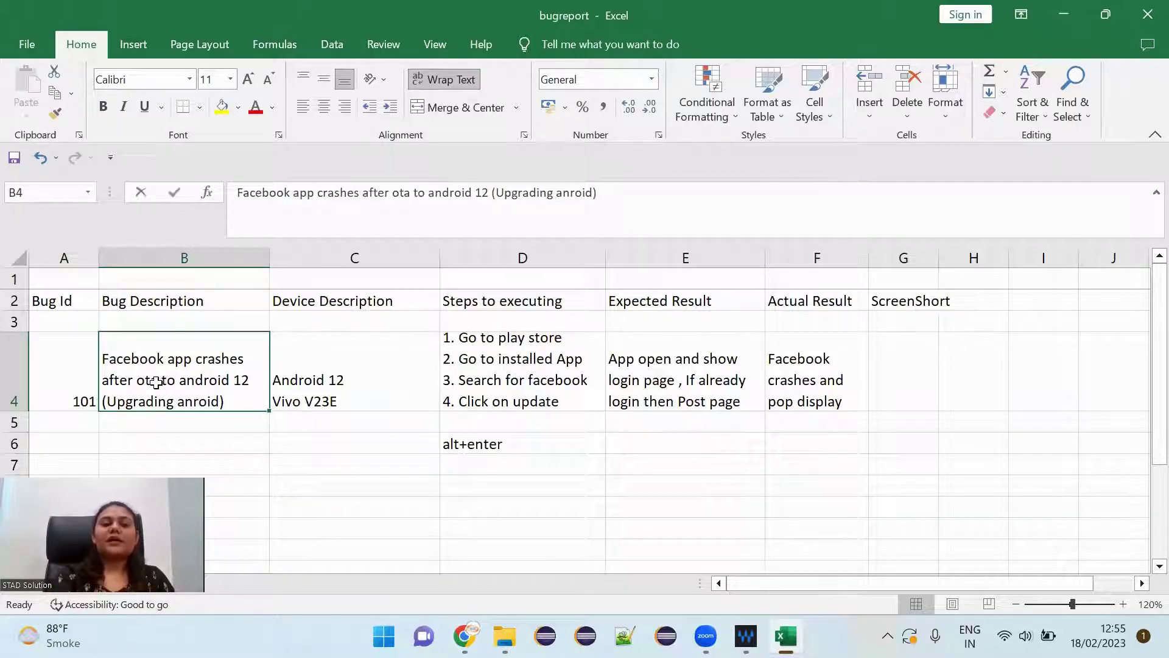
double_click(156, 382)
key("BackSpace")
type("p")
left_click(229, 458)
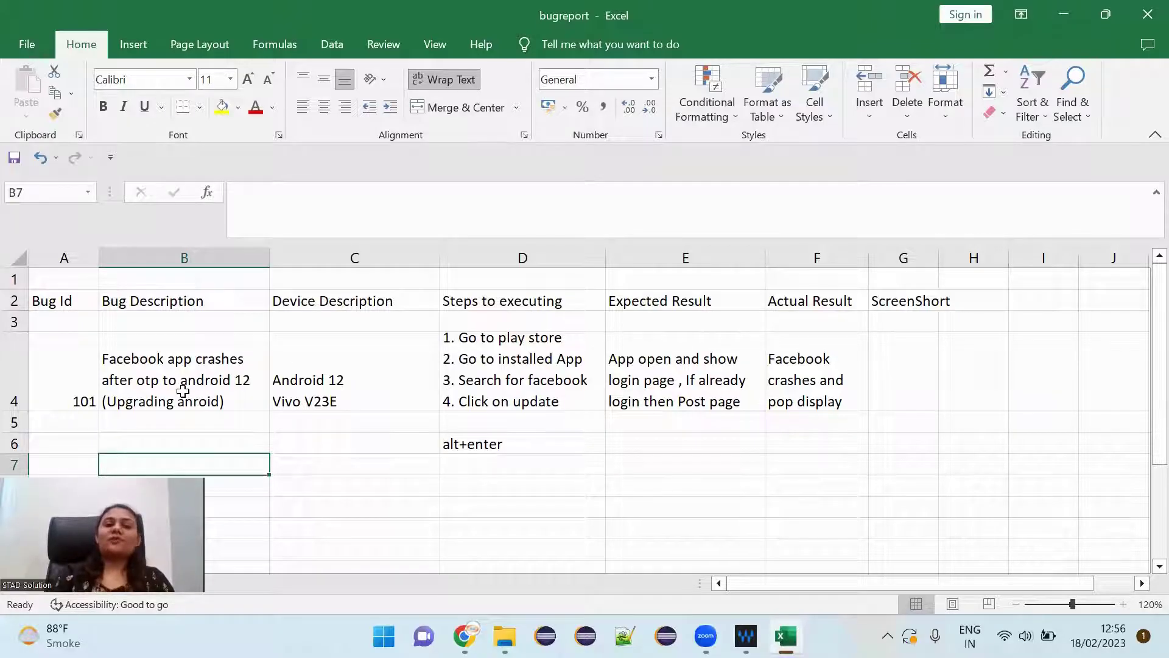
Step: Review bug 101's device description, execution steps, expected result and actual result
left_click(353, 327)
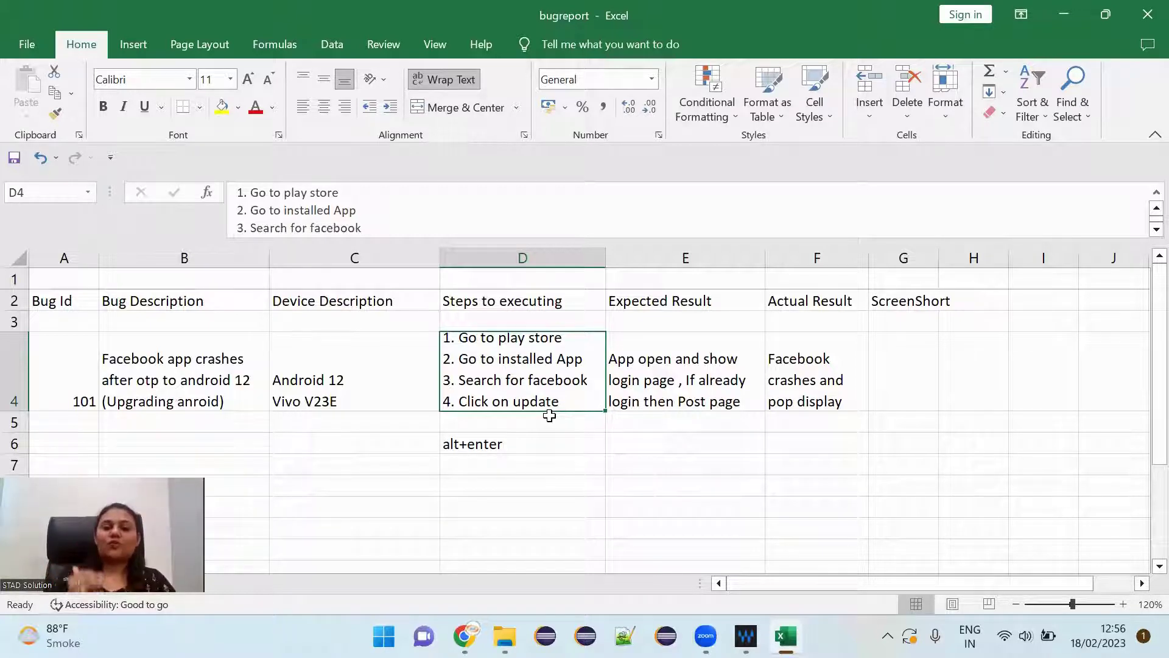
left_click(737, 373)
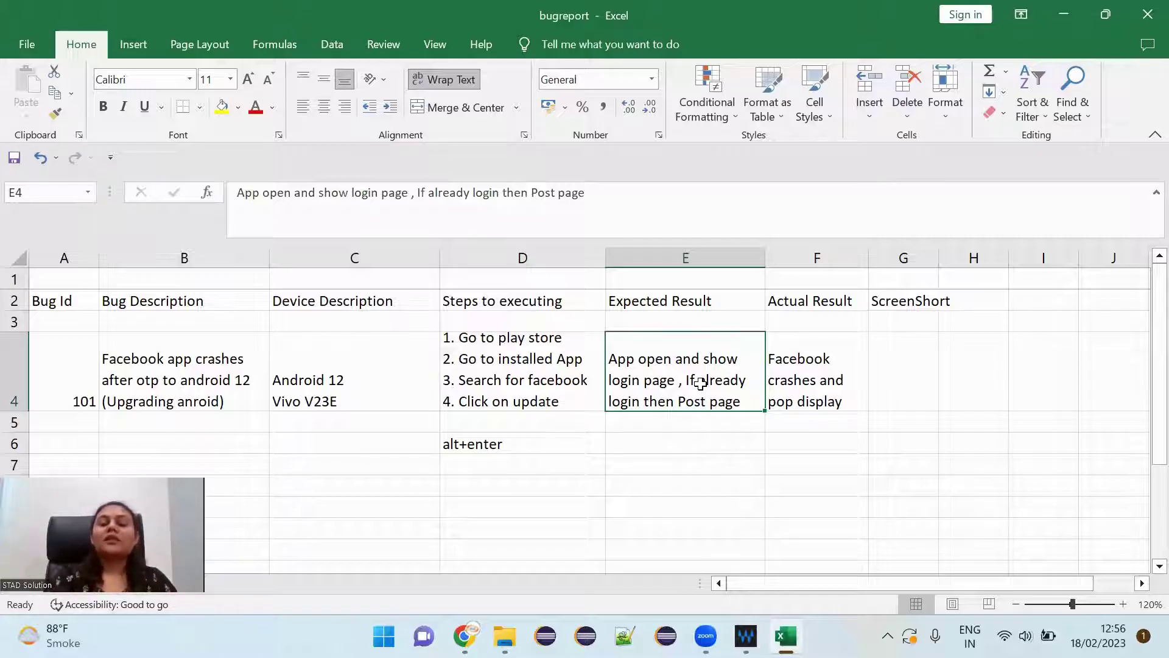
left_click(840, 352)
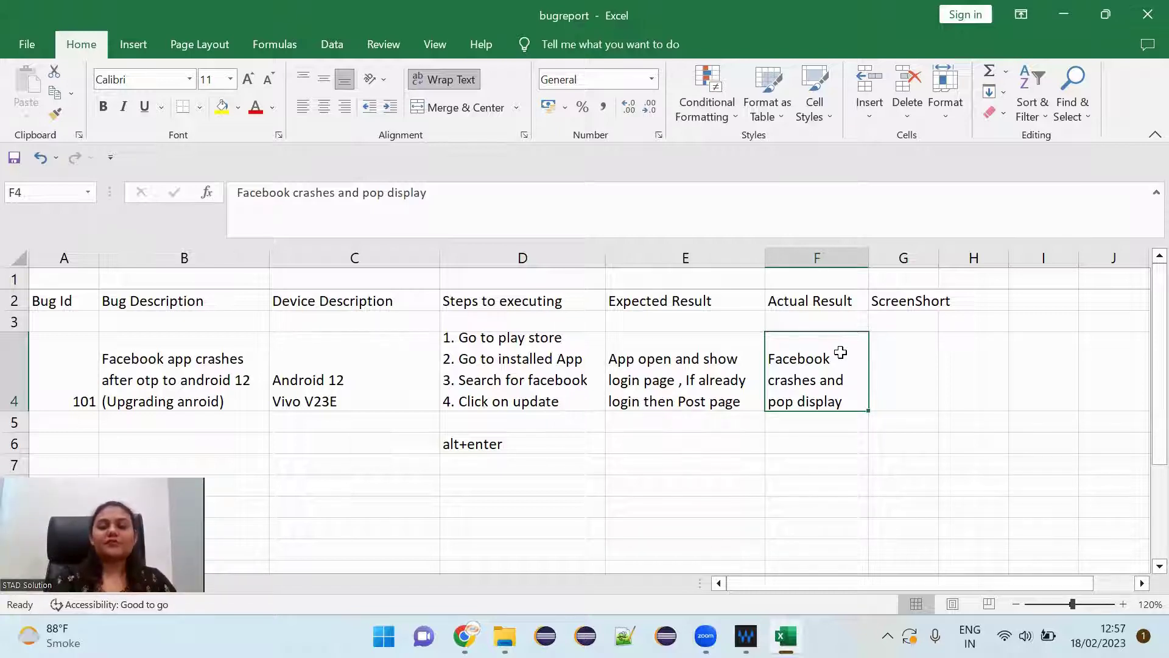
Step: Insert a hyperlink to the image file 1.jpeg in bug 101's ScreenShort cell, G4
left_click(912, 367)
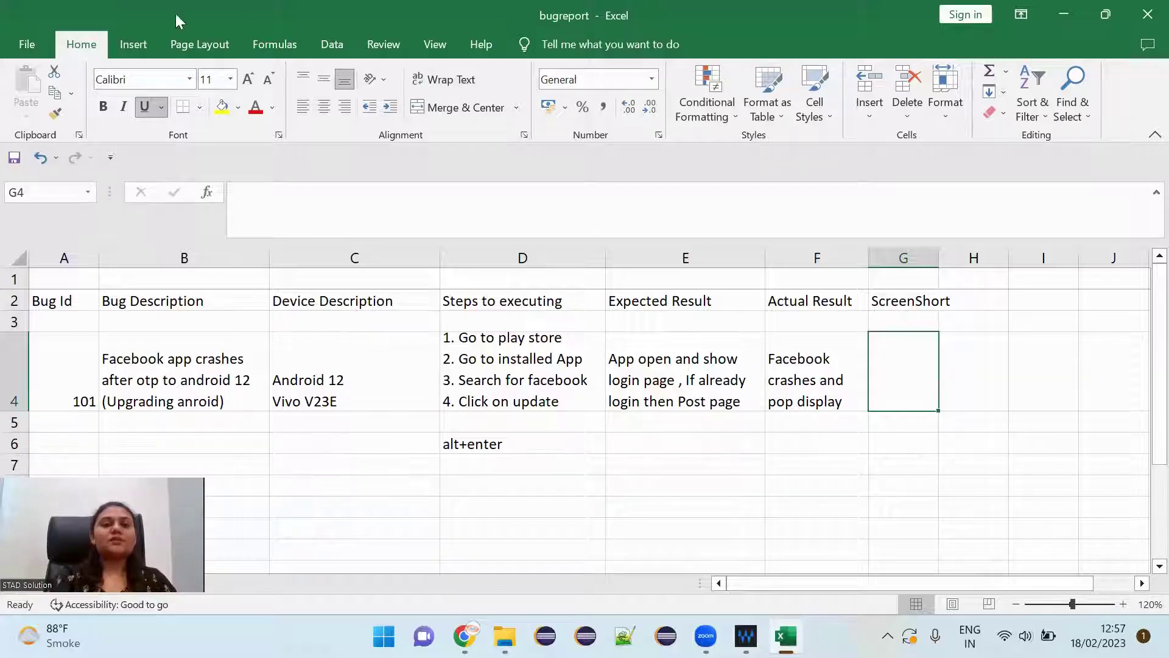
left_click(137, 44)
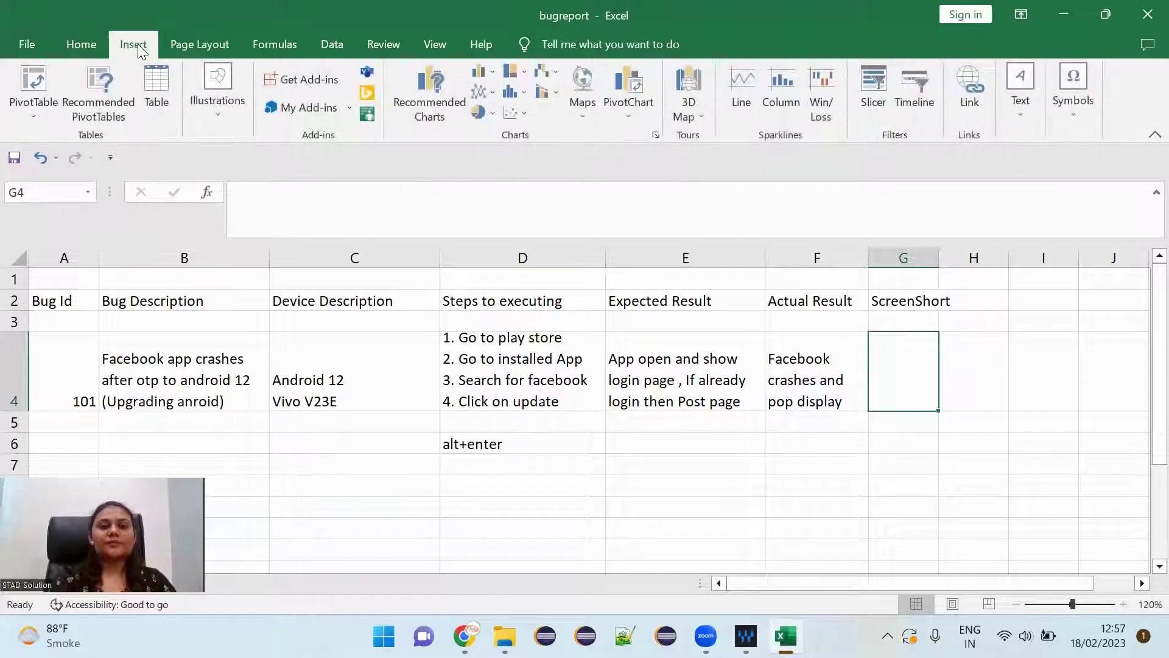
left_click(974, 90)
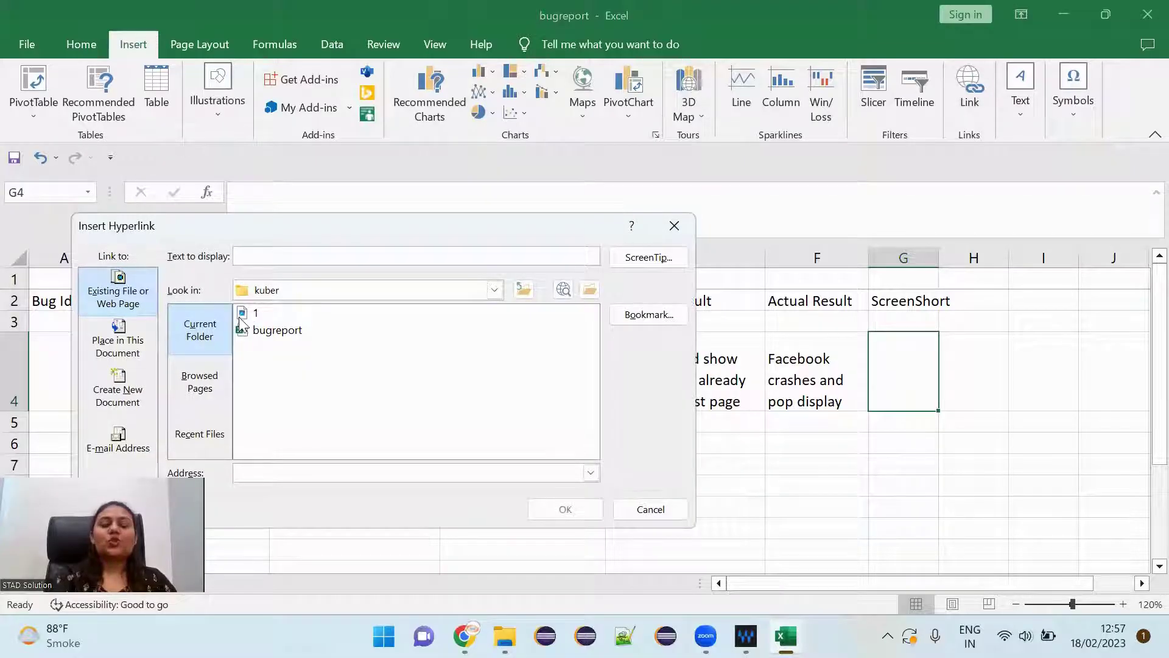
left_click(255, 314)
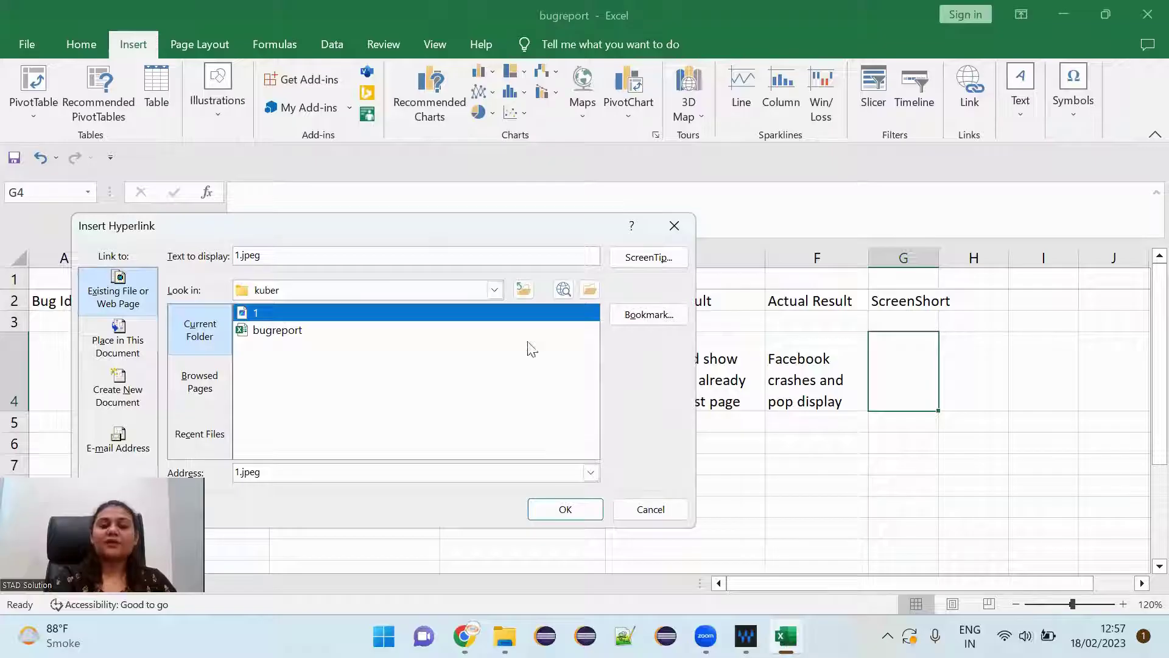
left_click(571, 513)
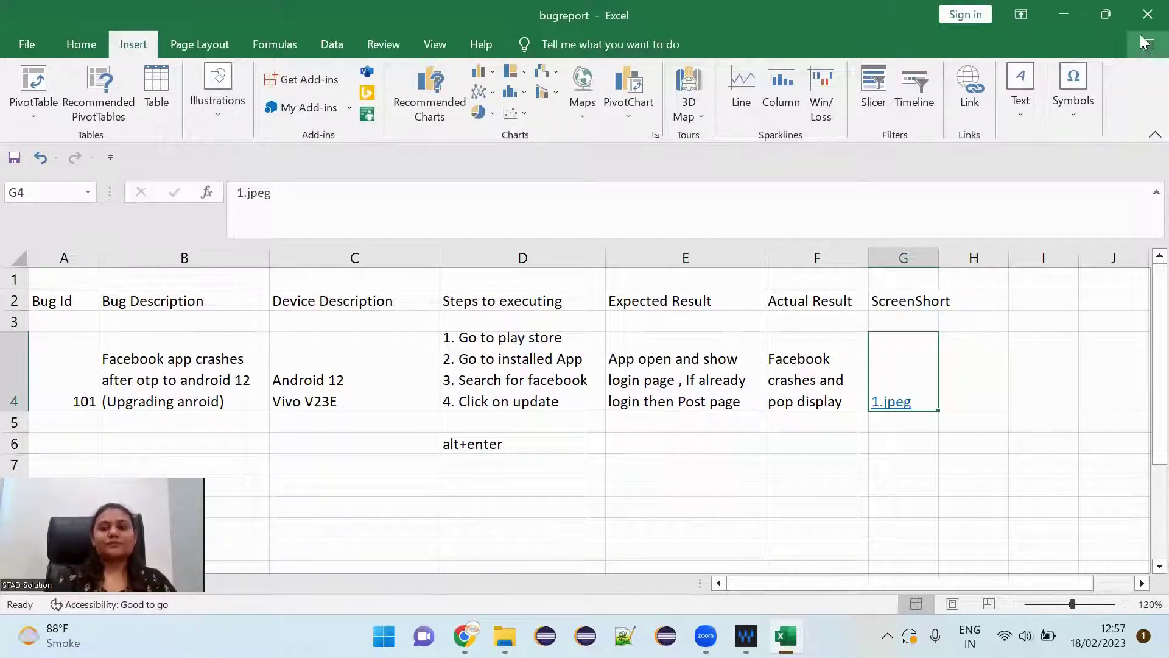
Step: Return to the parent folder in File Explorer and compress the inner kuber folder to a ZIP file, keeping its default name
left_click(1064, 16)
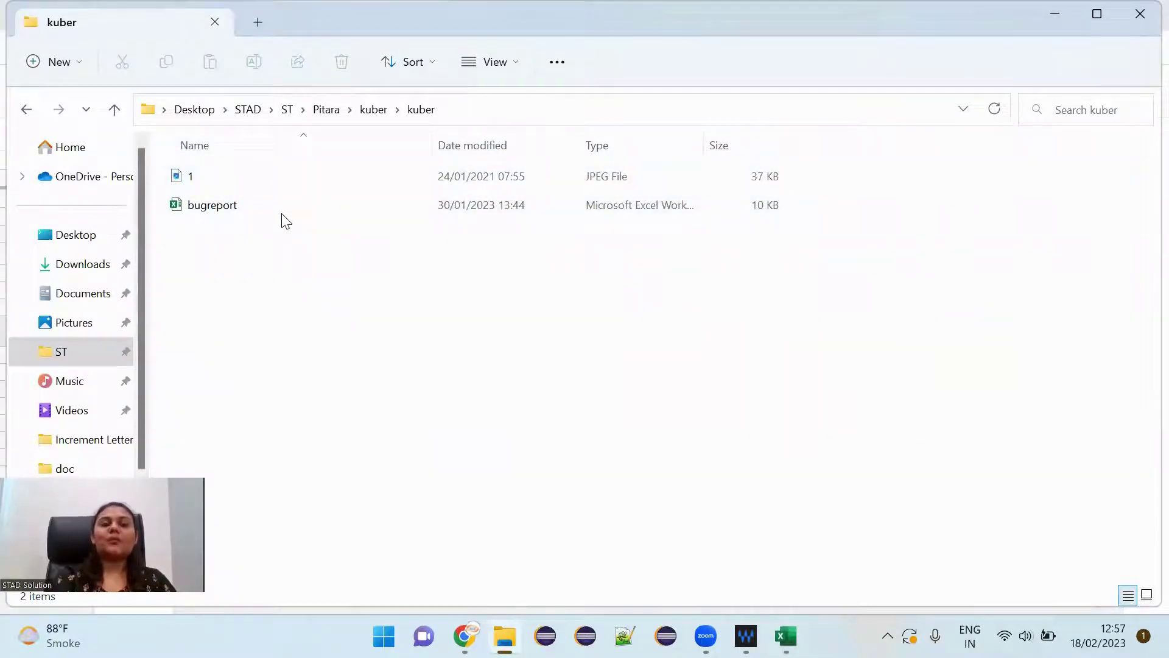
left_click(373, 110)
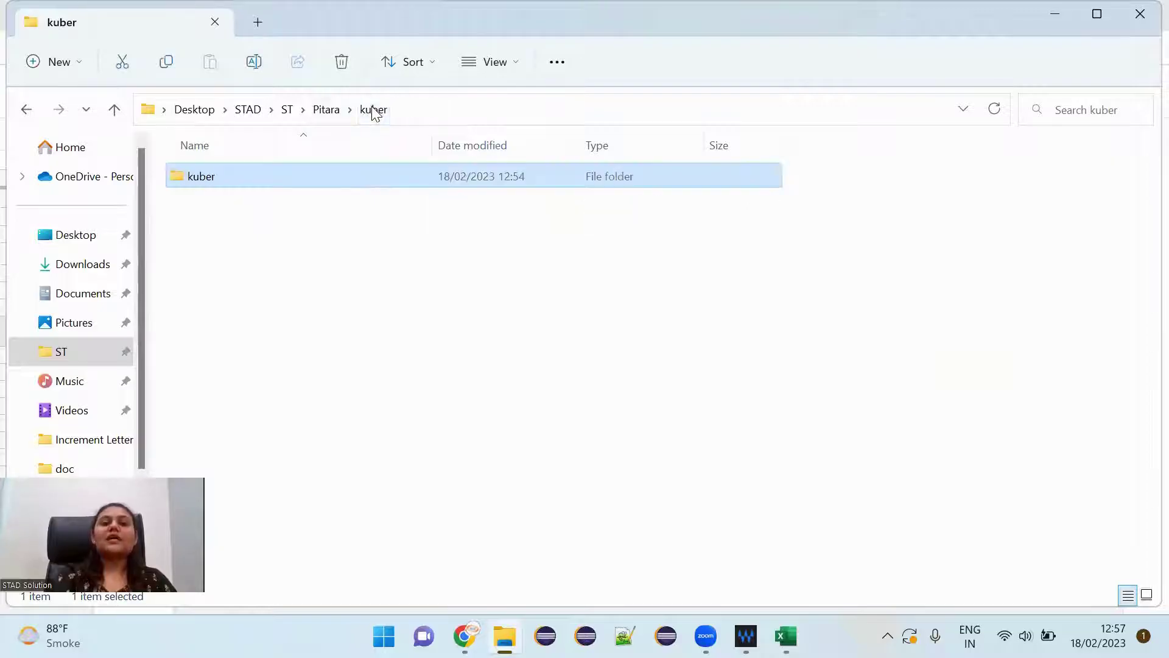
right_click(342, 180)
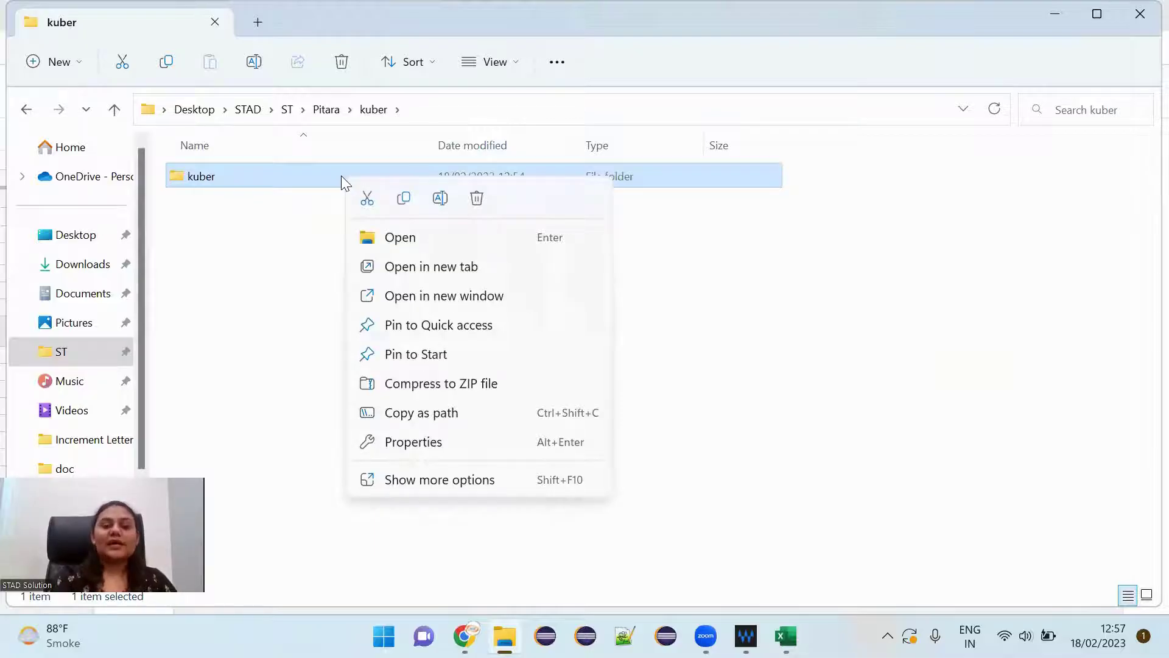
left_click(467, 395)
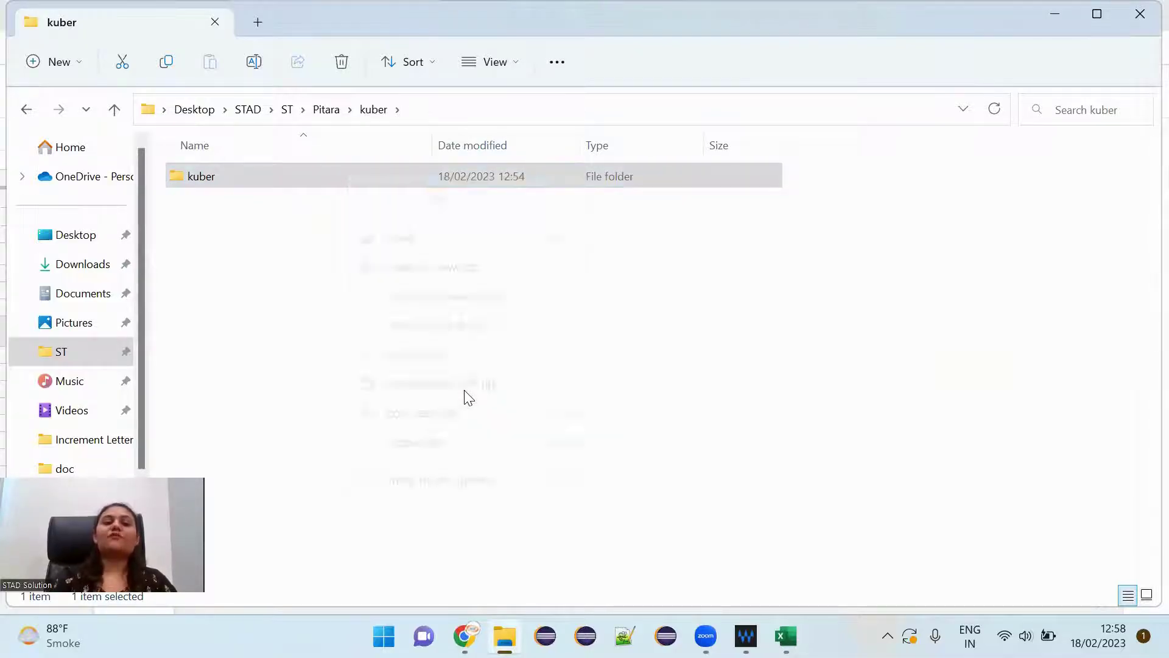
left_click(582, 391)
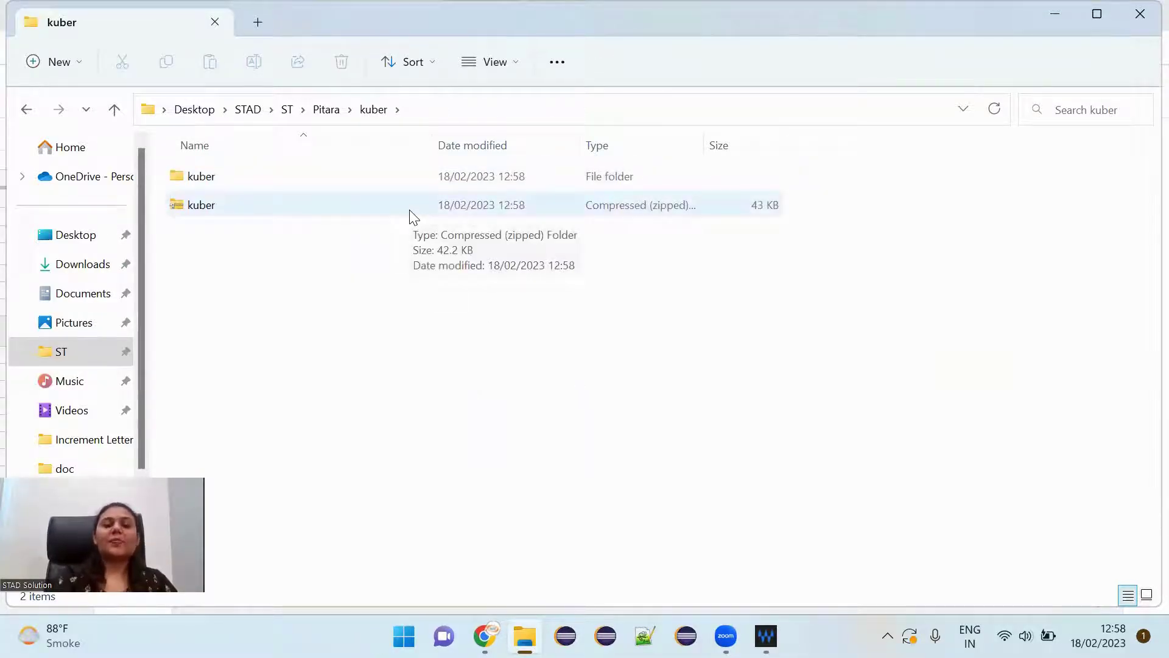
Step: Switch to Chrome, check the competition email's bug report submit link, and bring up the BUGmania -3 submission form
mouse_move(492, 627)
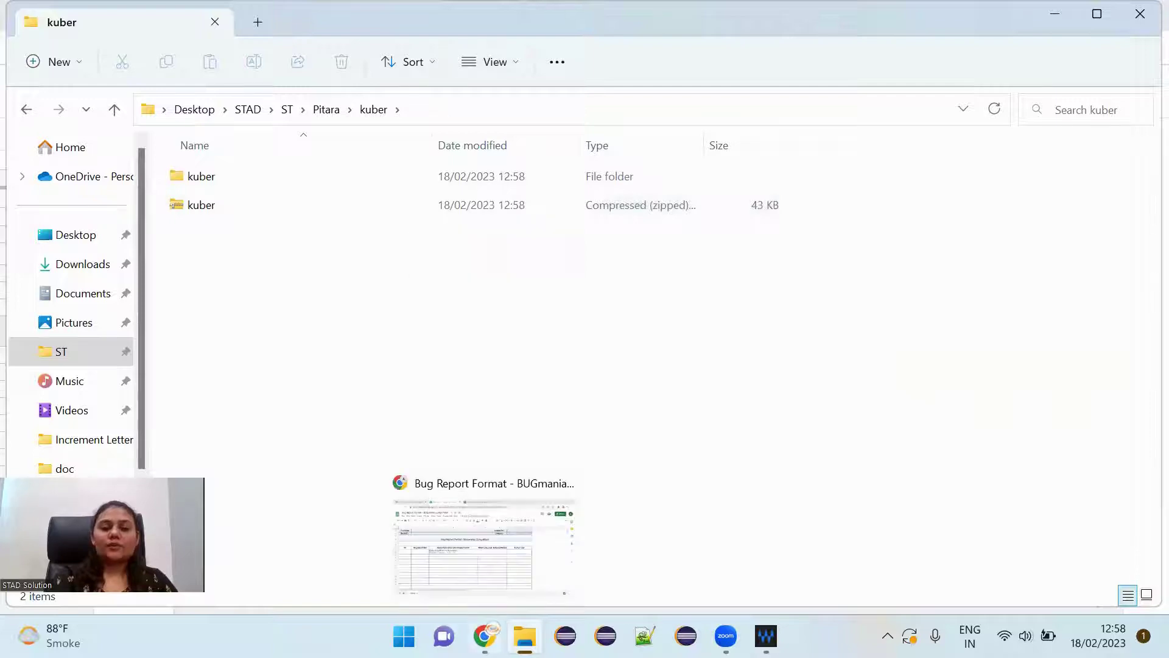
left_click(465, 571)
left_click(119, 16)
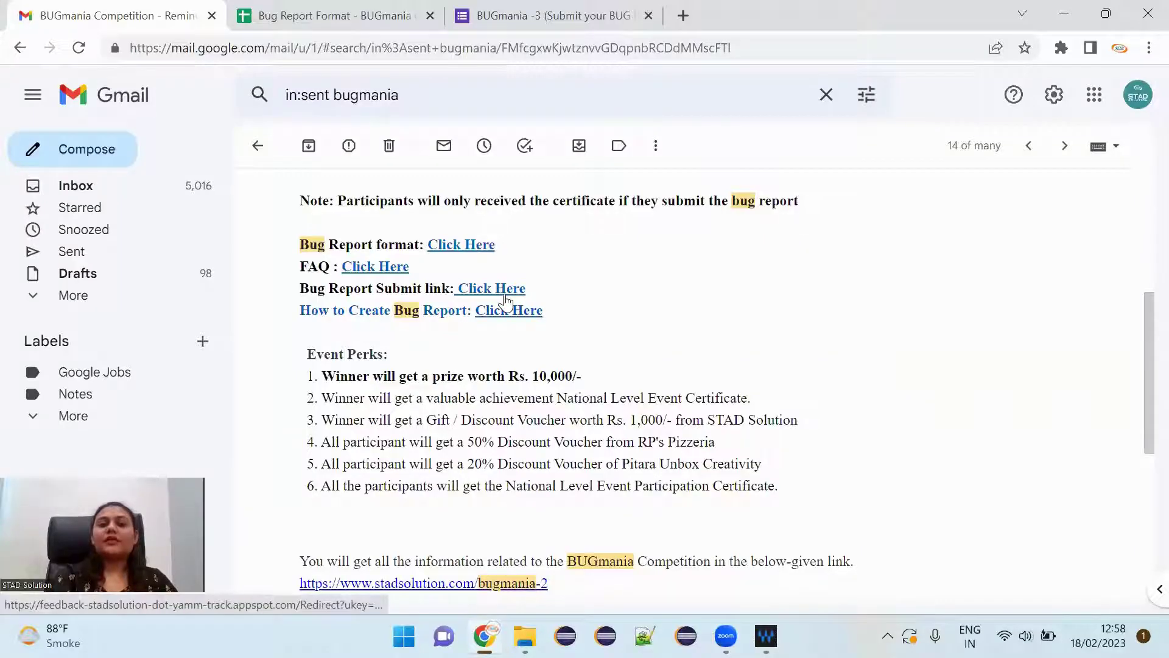
left_click(517, 14)
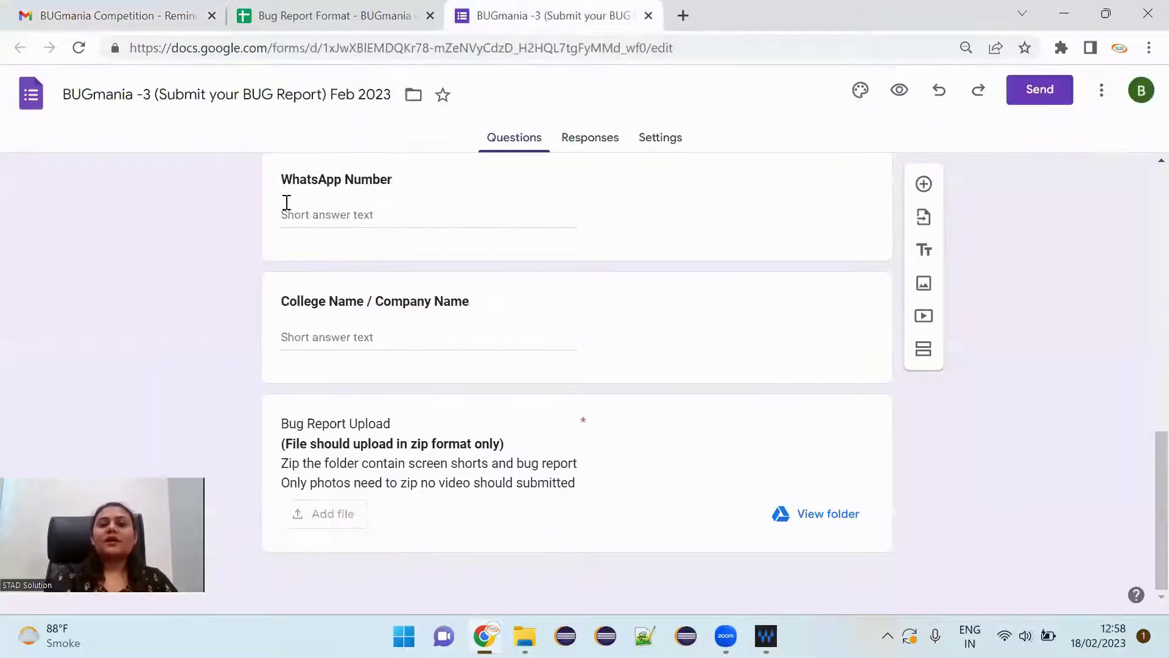
Step: Examine the submission form's fields from Full Name through the zip-only Bug Report Upload question
left_click_drag(1145, 440, 1141, 390)
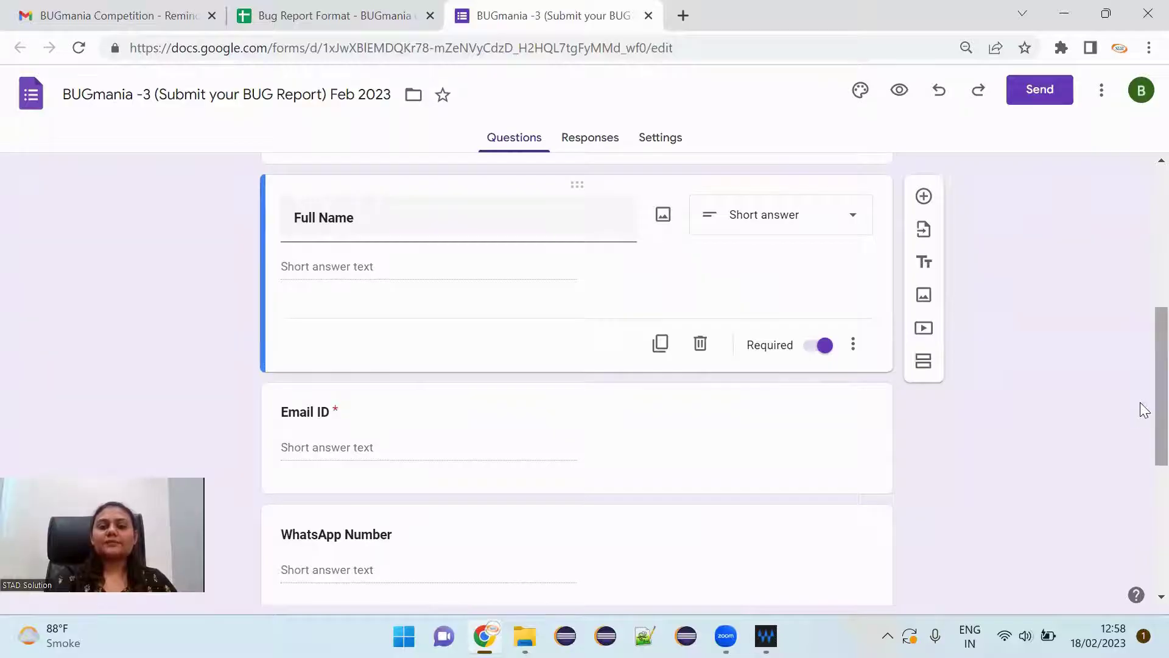
left_click_drag(1140, 423, 1145, 483)
scroll(1145, 483, "down", 1)
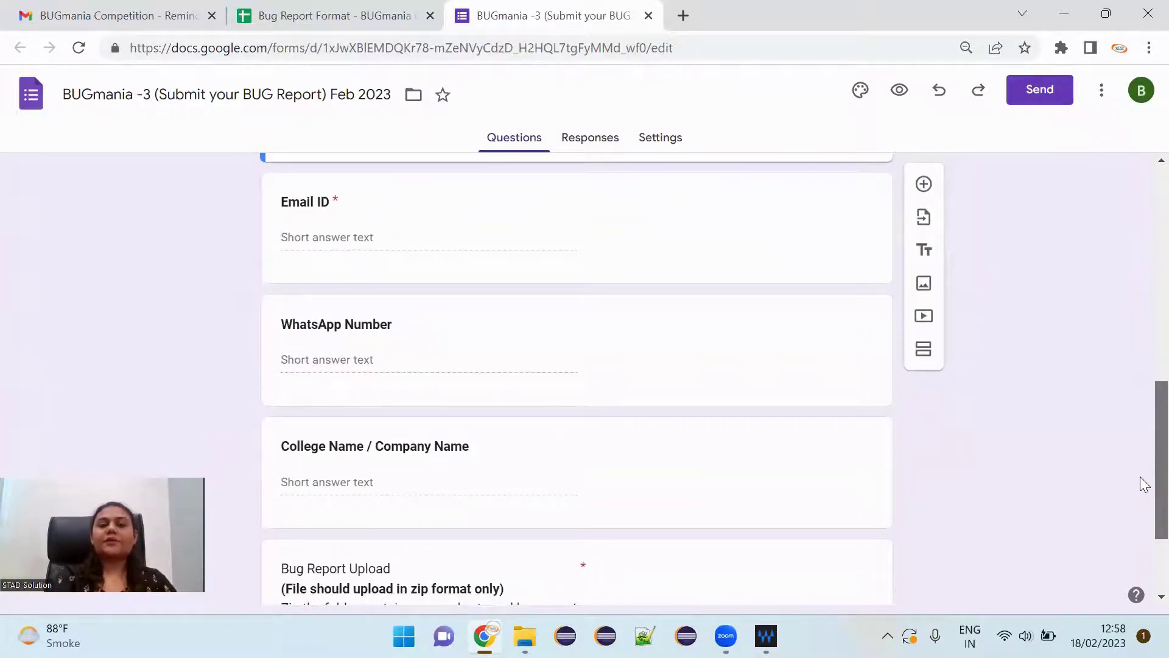
scroll(1142, 494, "down", 1)
scroll(1145, 498, "down", 2)
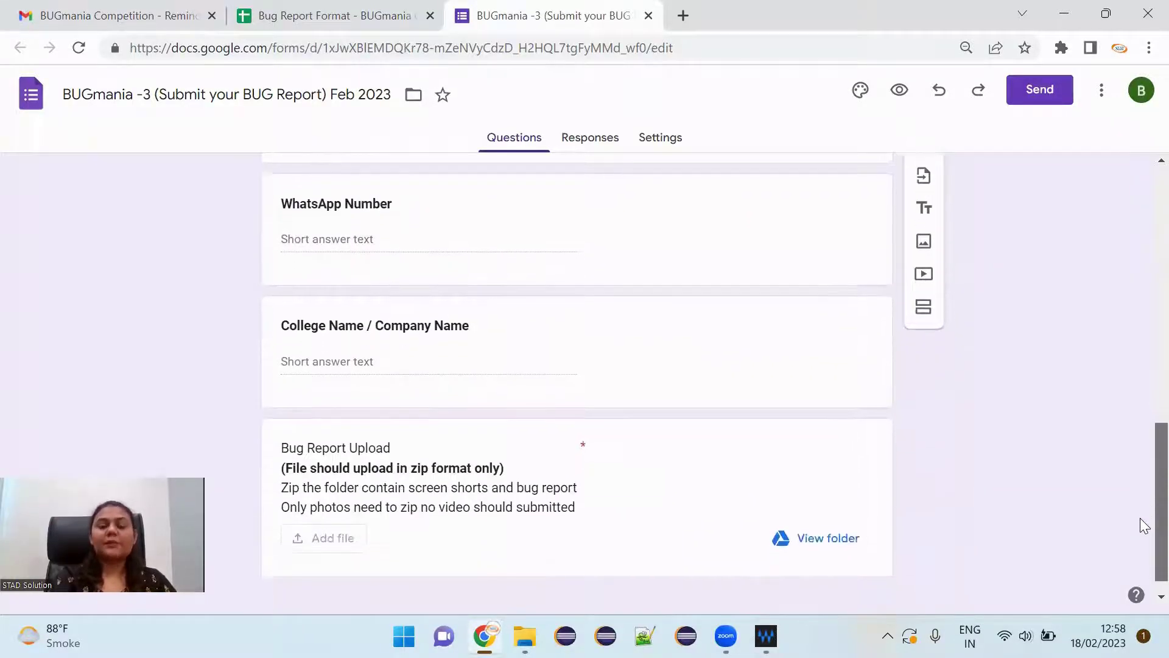